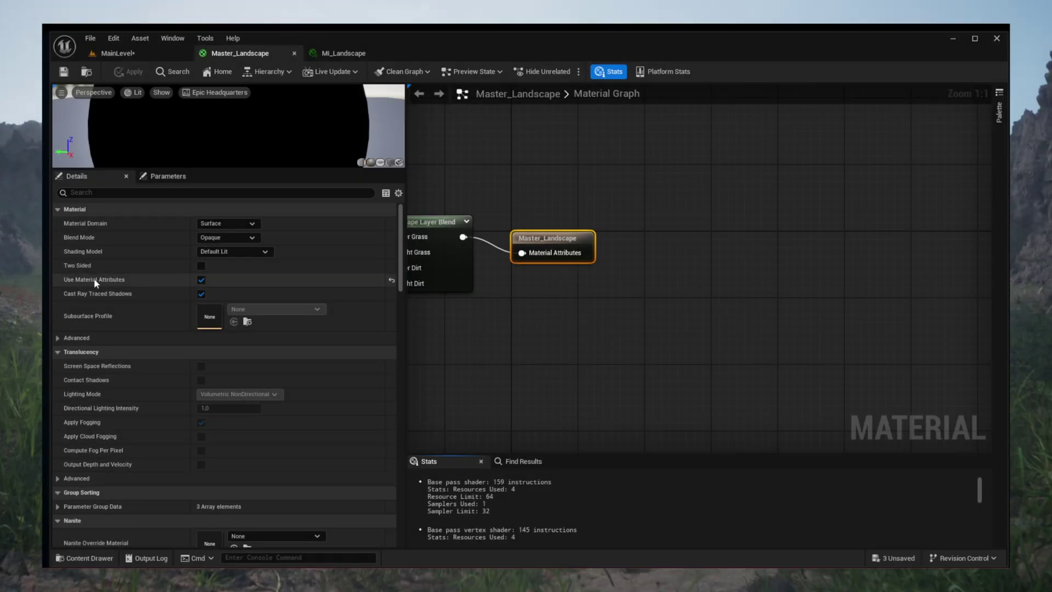
Switch to landscape painting and create the Grass and Dirt target layers for Landscape2 from its assigned material.
scroll(93, 278, "down", 6)
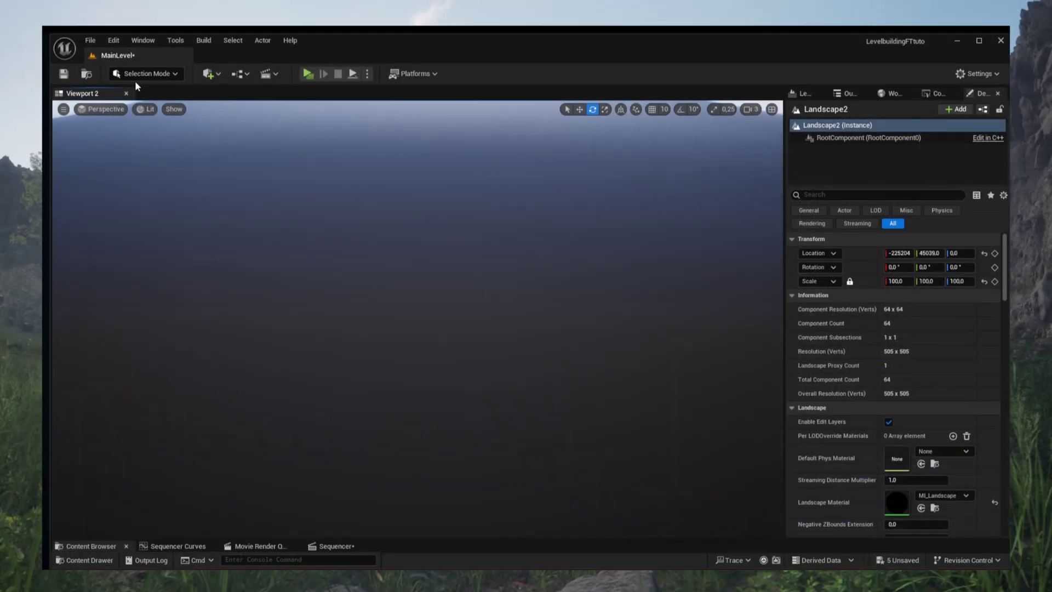
left_click(140, 72)
left_click(158, 94)
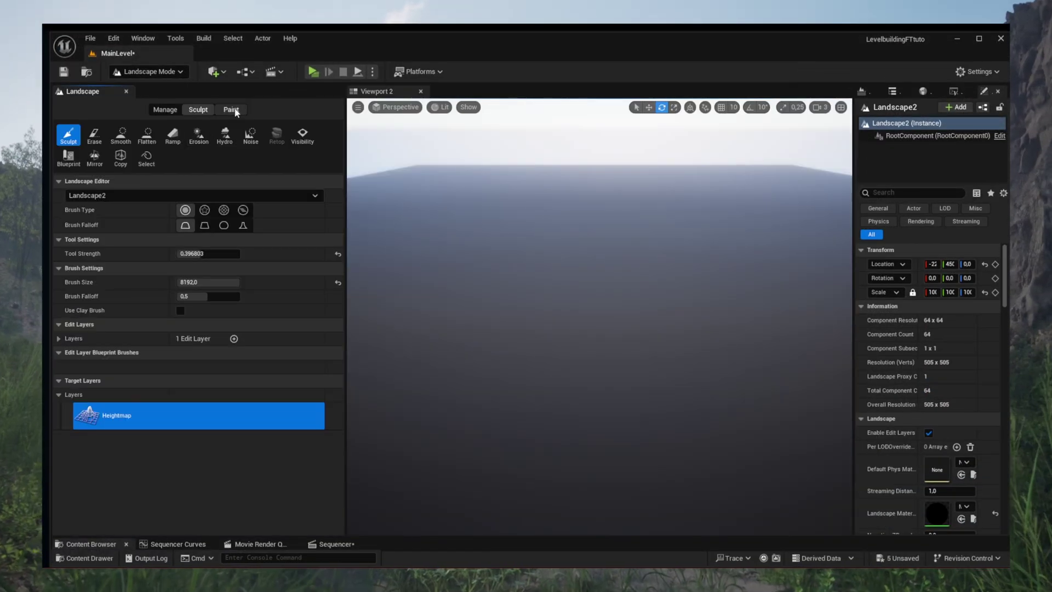
left_click(236, 112)
left_click(244, 386)
Fill the whole landscape with the Grass layer and make Dirt the active paint layer.
left_click(133, 420)
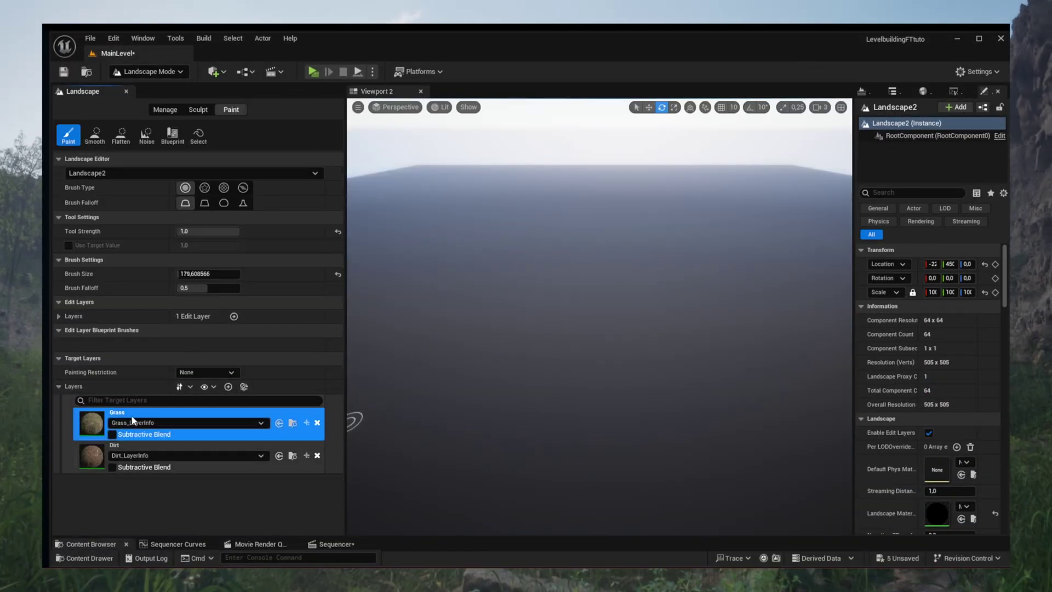
left_click(143, 447)
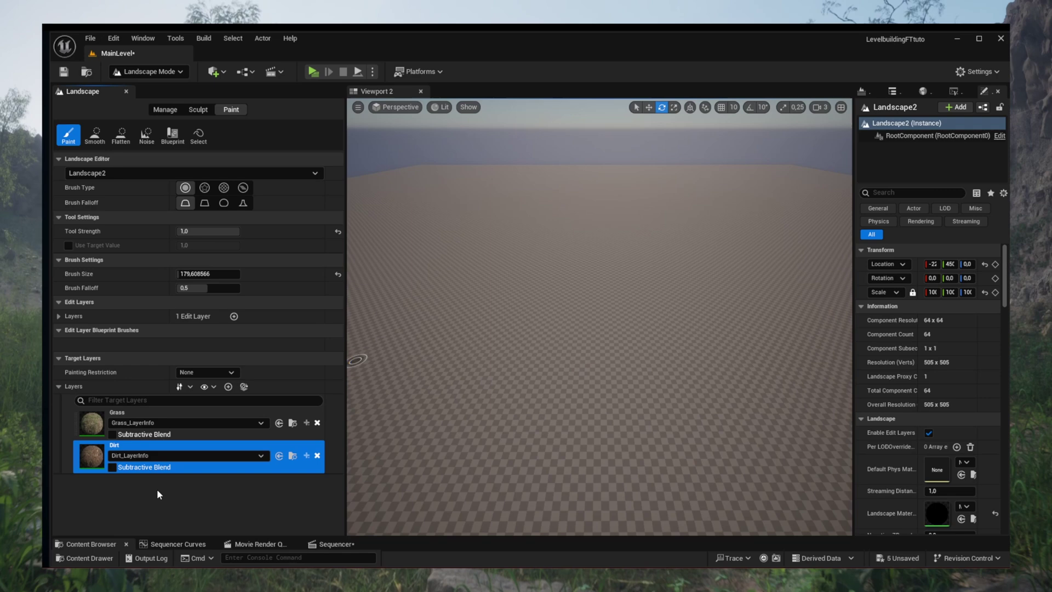
right_click(193, 410)
left_click(215, 454)
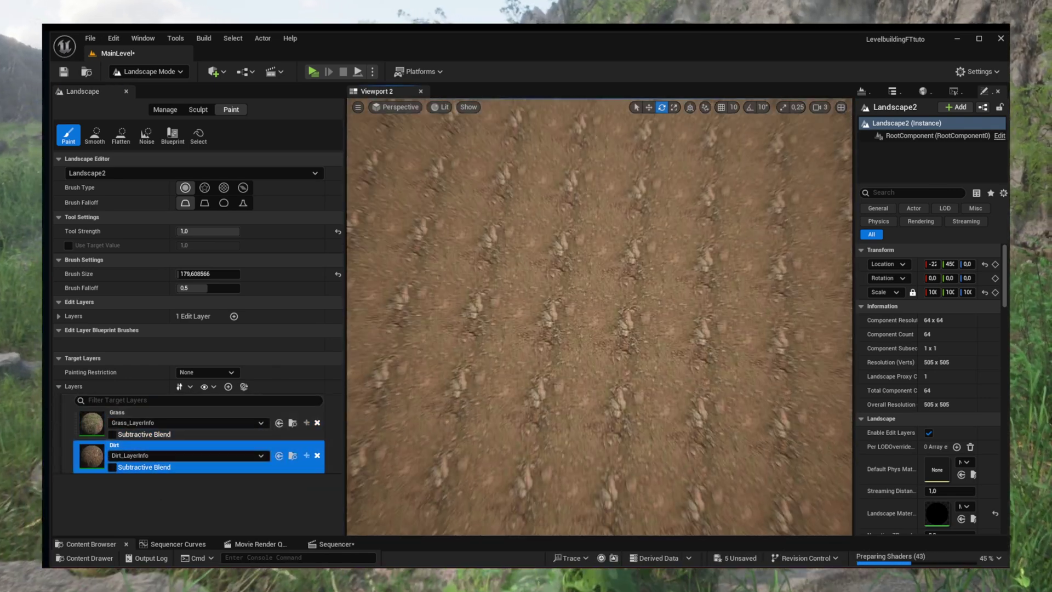
Paint a winding Dirt path across the middle of the landscape.
left_click_drag(538, 169, 694, 324)
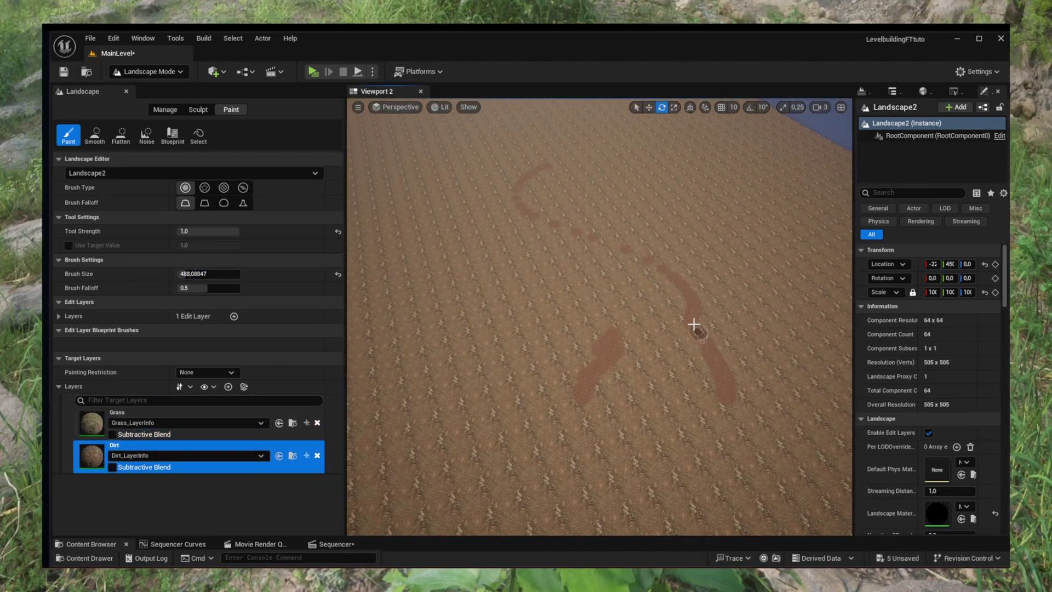
scroll(528, 203, "up", 6)
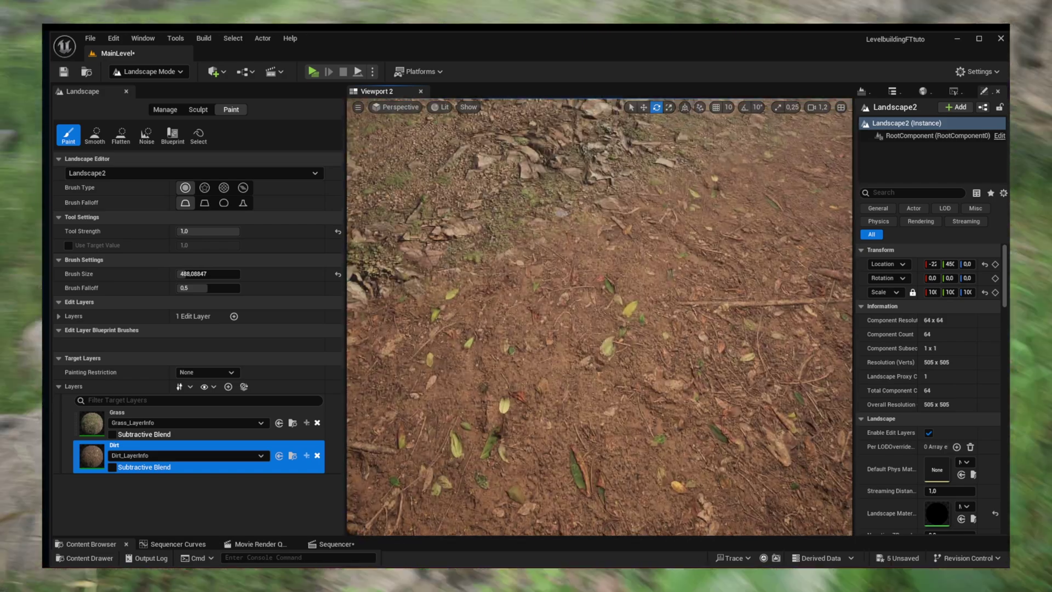
Enable Nanite on Landscape2 and reselect Dirt as the active paint layer.
scroll(959, 398, "down", 4)
scroll(958, 398, "down", 3)
left_click(929, 476)
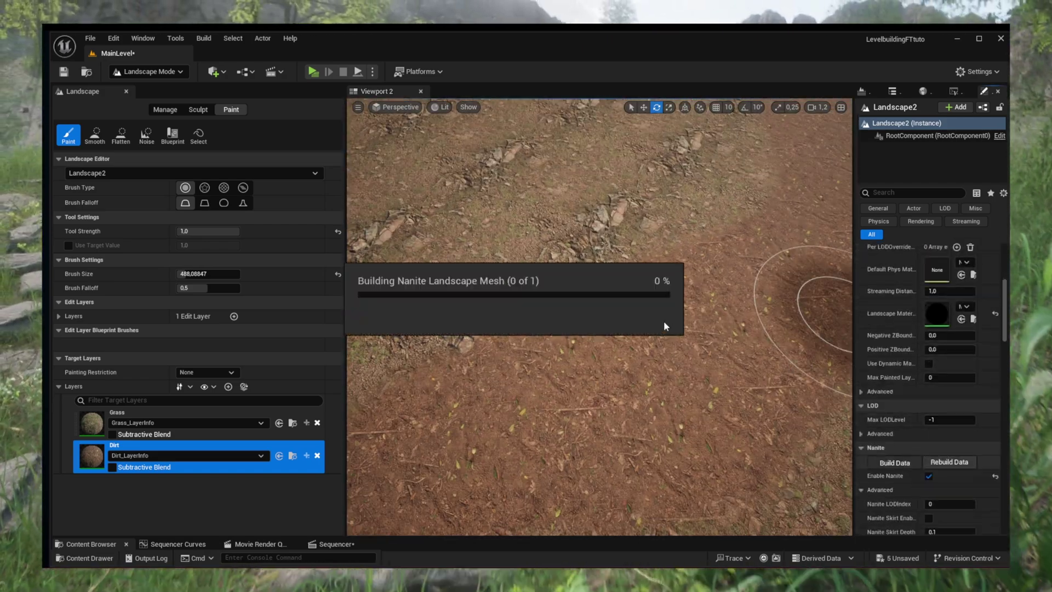
right_click_drag(655, 313, 603, 263)
left_click(142, 418)
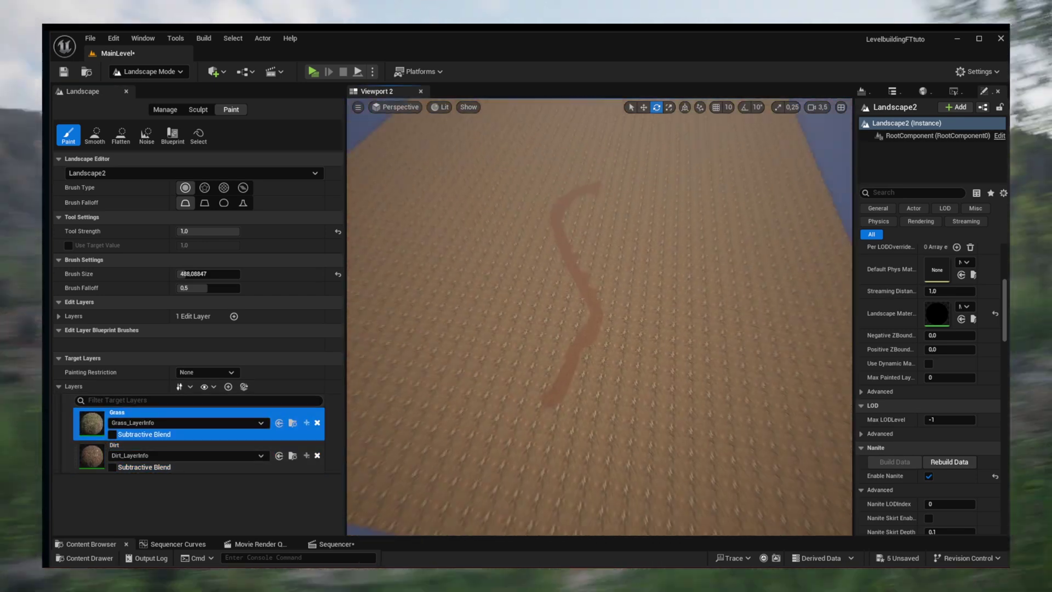
left_click(143, 451)
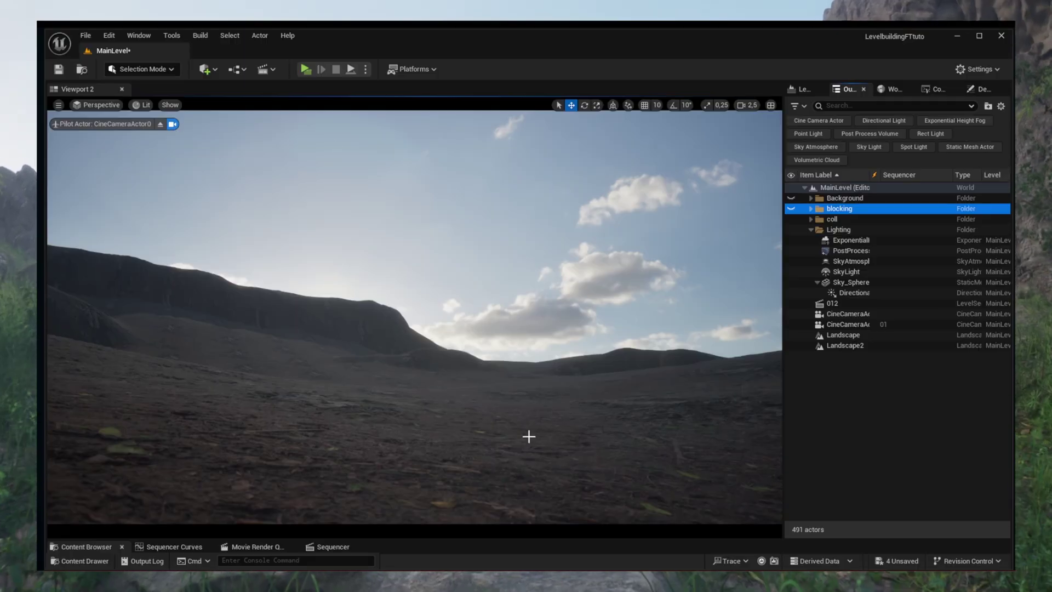
Briefly show the blocking folder, hide it again and make the Background folder visible.
key("ctrl+h")
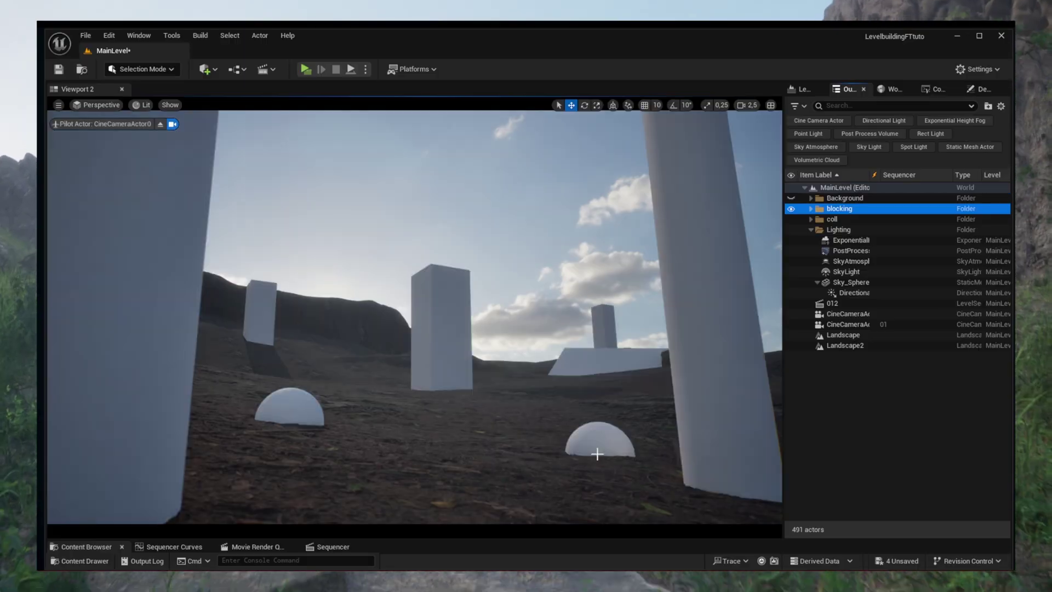
left_click(791, 210)
left_click(791, 199)
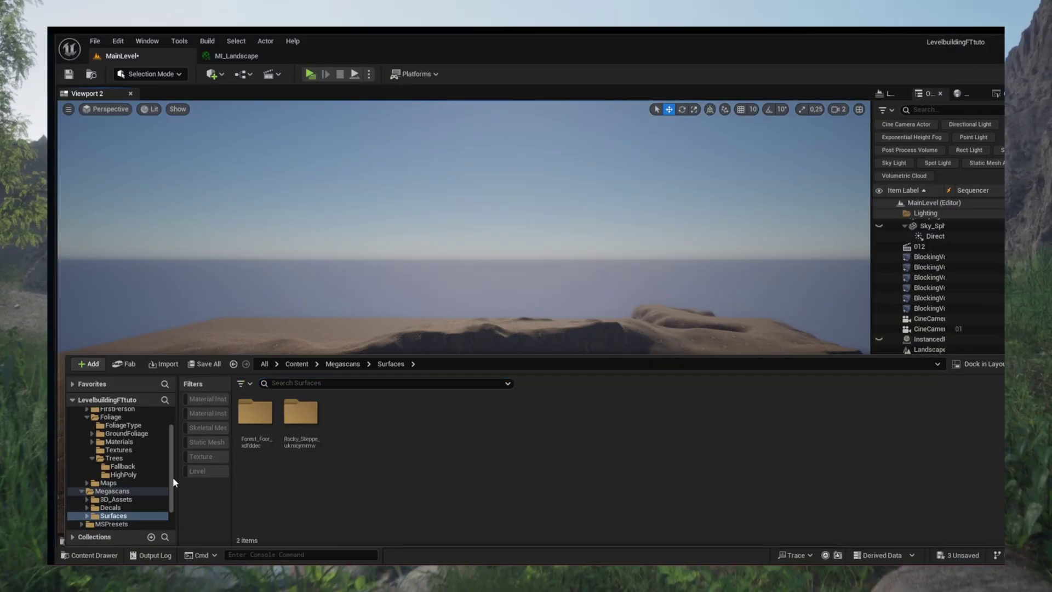
Filter the Megascans 3D_Assets folder to static meshes and position a massive sandstone cliff along the ridge.
left_click(115, 499)
left_click(205, 443)
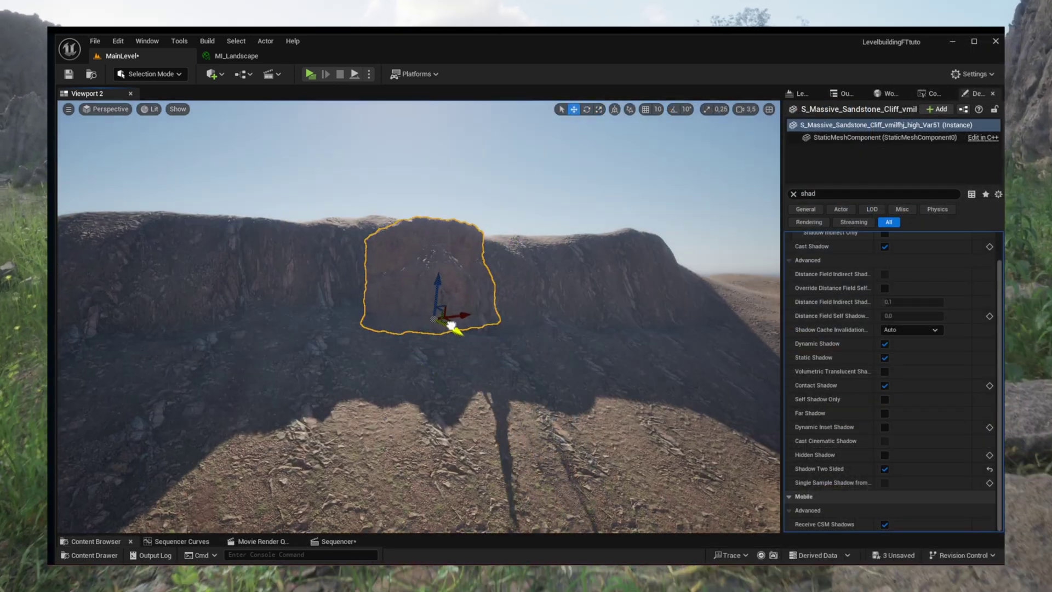
left_click_drag(447, 271, 436, 294)
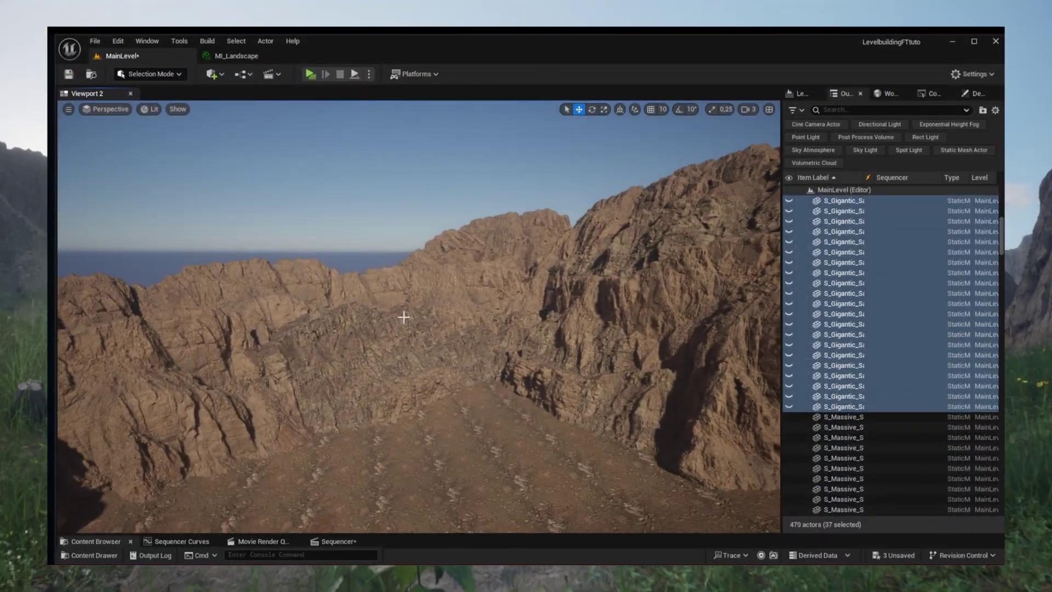
Inspect the placed sandstone cliff meshes around the valley, selecting individual pieces from several viewpoints.
left_click(481, 327)
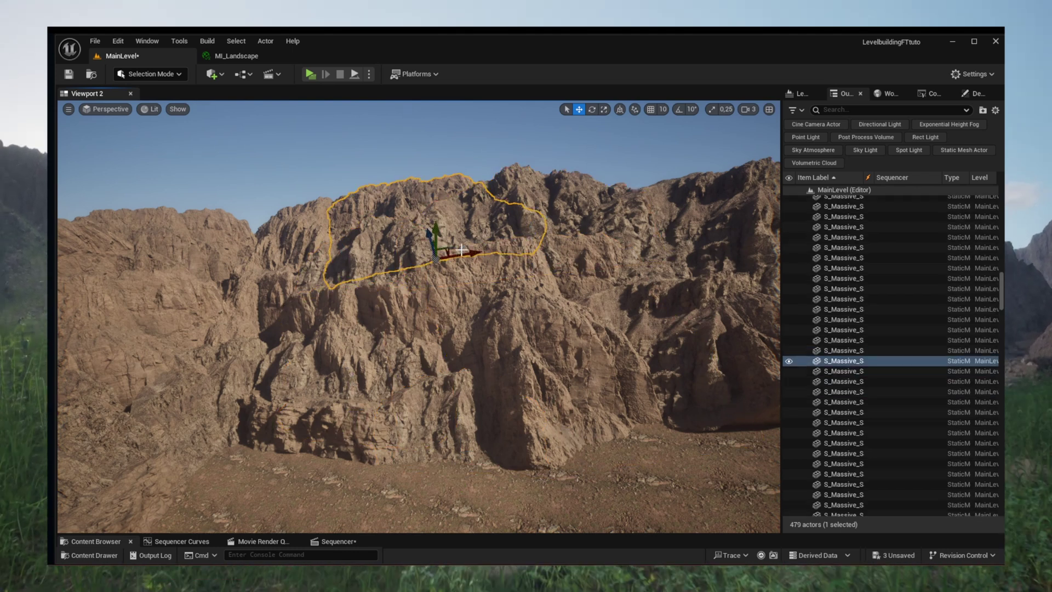
right_click_drag(462, 250, 462, 250)
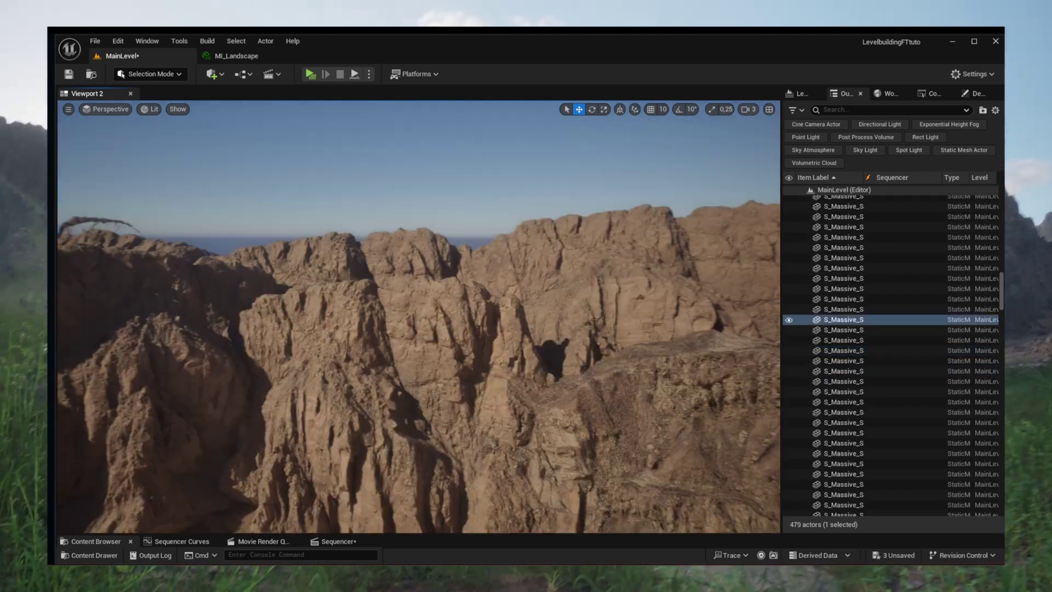
left_click(555, 376)
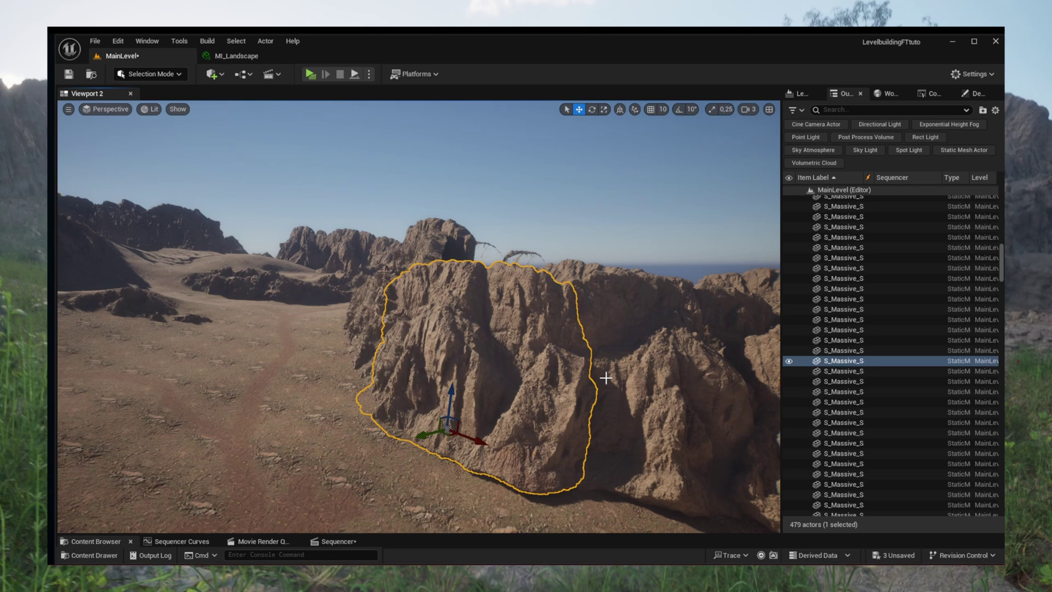
right_click_drag(606, 378, 520, 378)
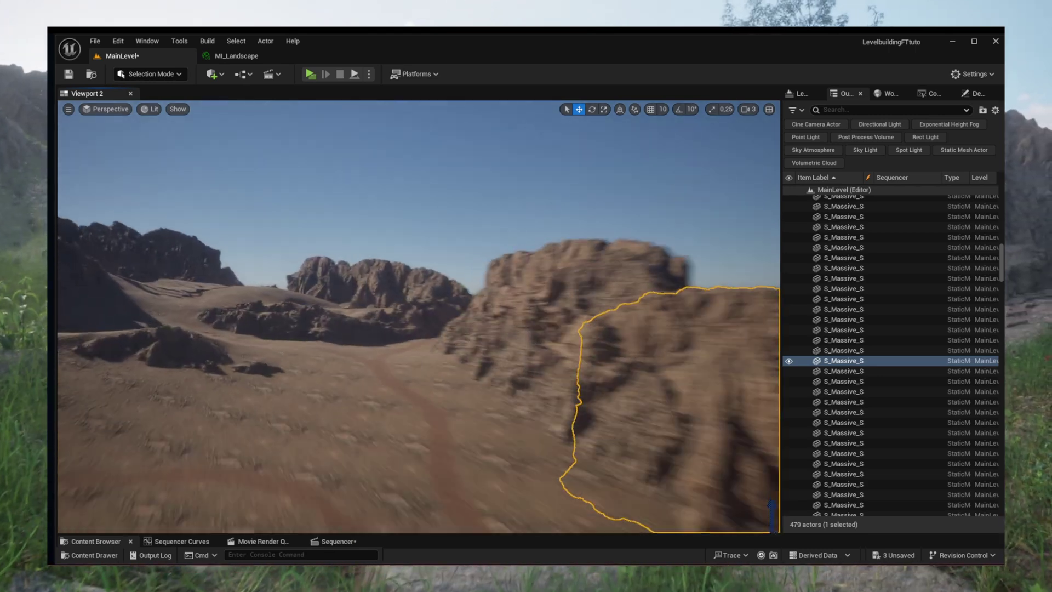
right_click_drag(262, 366, 262, 367)
key("q")
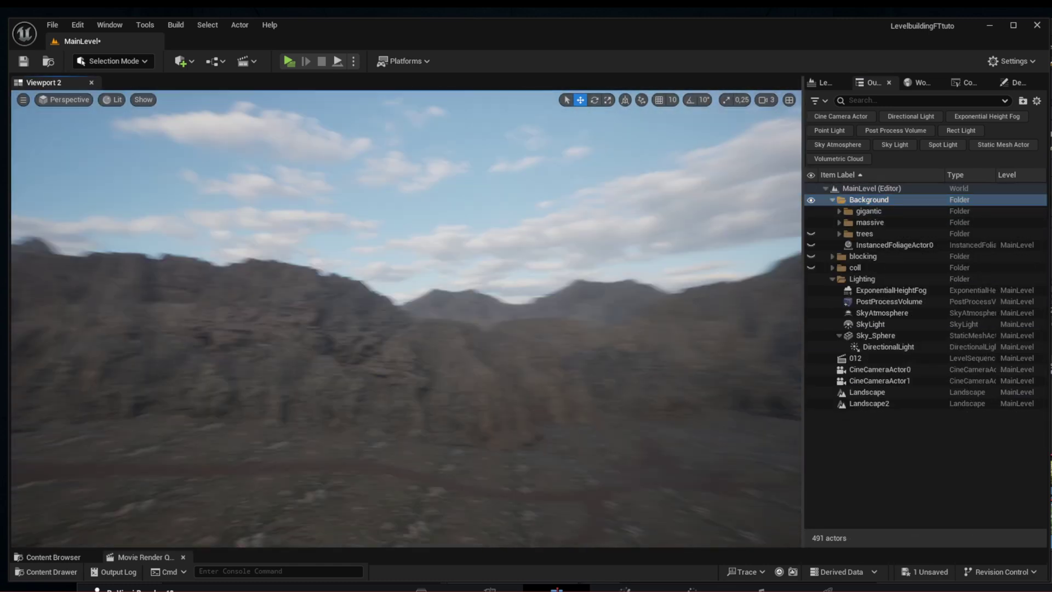
scroll(590, 316, "down", 3)
right_click_drag(590, 316, 591, 317)
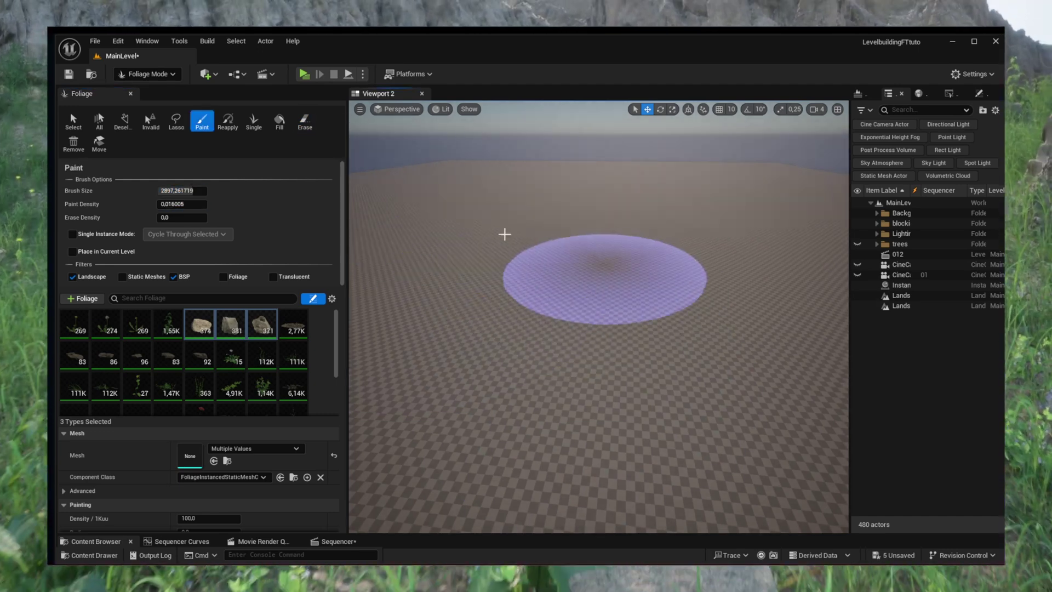
Paint the three selected rock foliage types over the ground and thin them with the Erase tool at 0.012 erase density.
mouse_move(504, 234)
left_mouse_down()
mouse_move(528, 209)
mouse_move(676, 235)
left_mouse_up()
left_click_drag(165, 217, 186, 218)
left_click(305, 121)
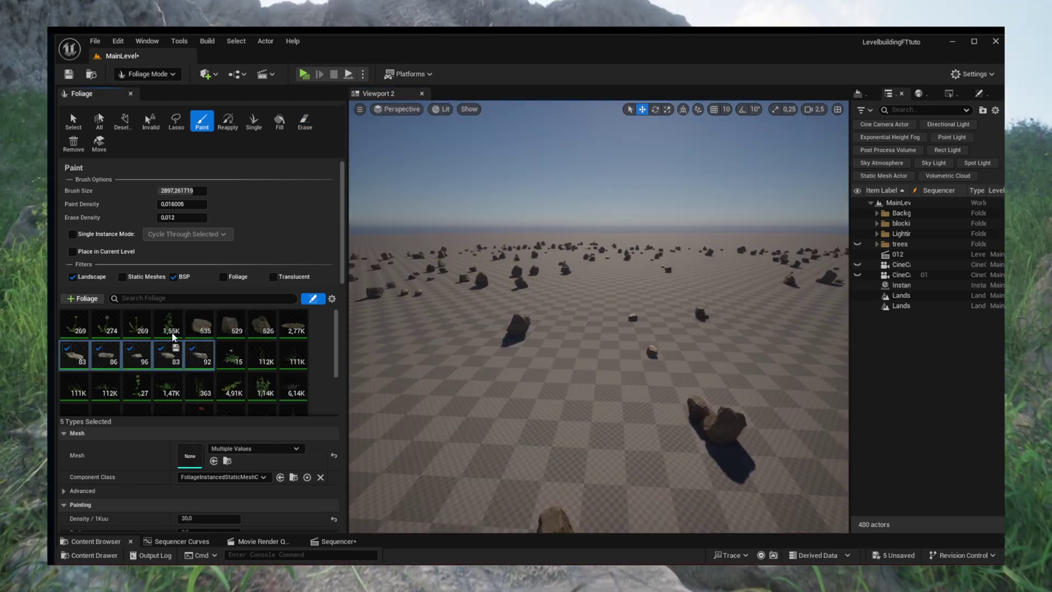
Enable single instance mode and place the five flat stone types one by one as a winding line of stones.
left_click(71, 234)
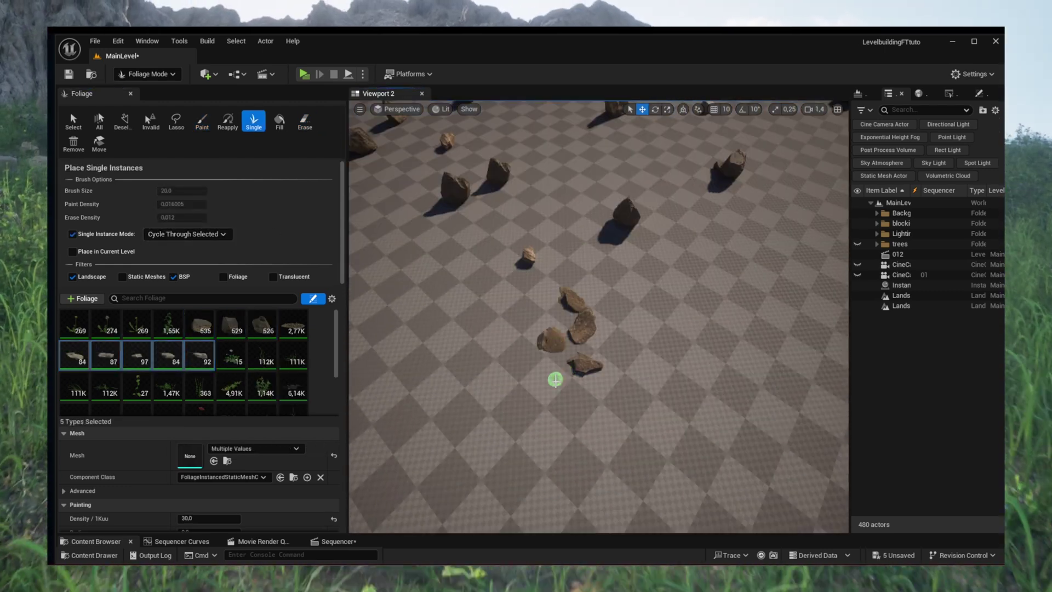
left_click(599, 486)
left_click(580, 437)
left_click(594, 341)
left_click(562, 353)
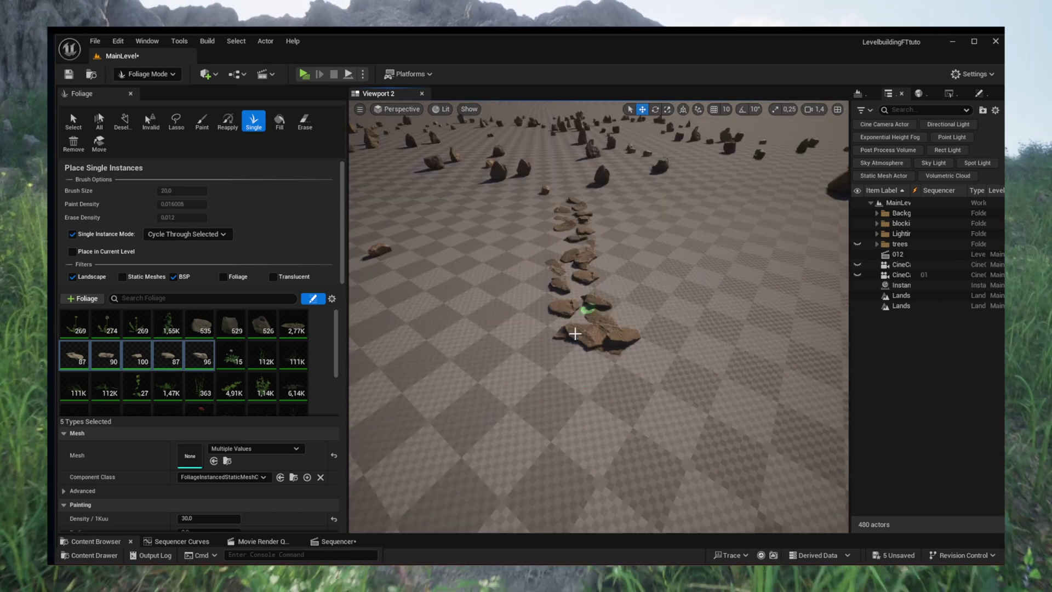
left_click(445, 395)
left_click(513, 394)
left_click(590, 416)
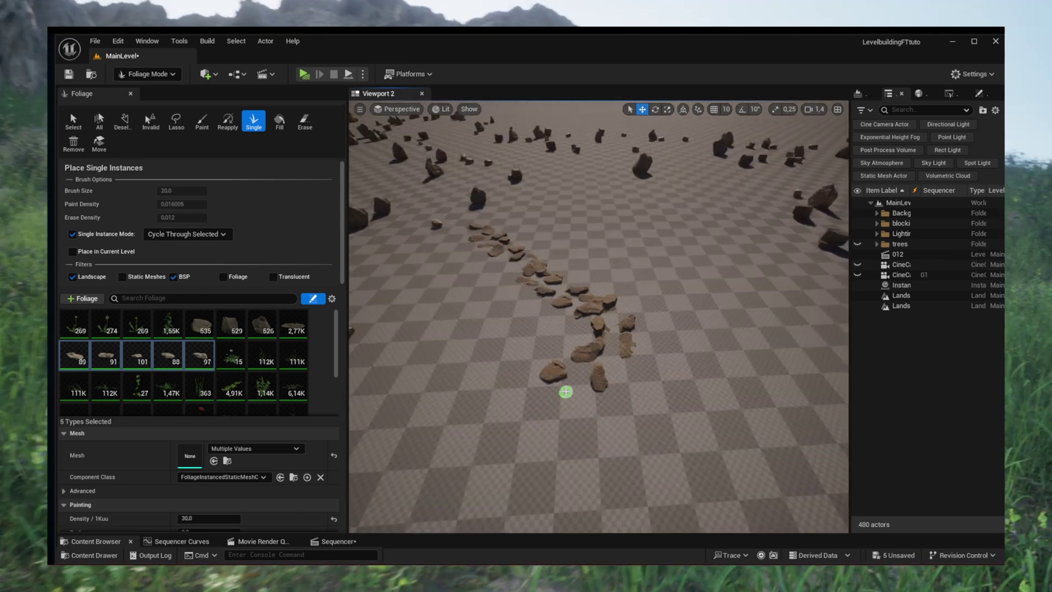
left_click(526, 432)
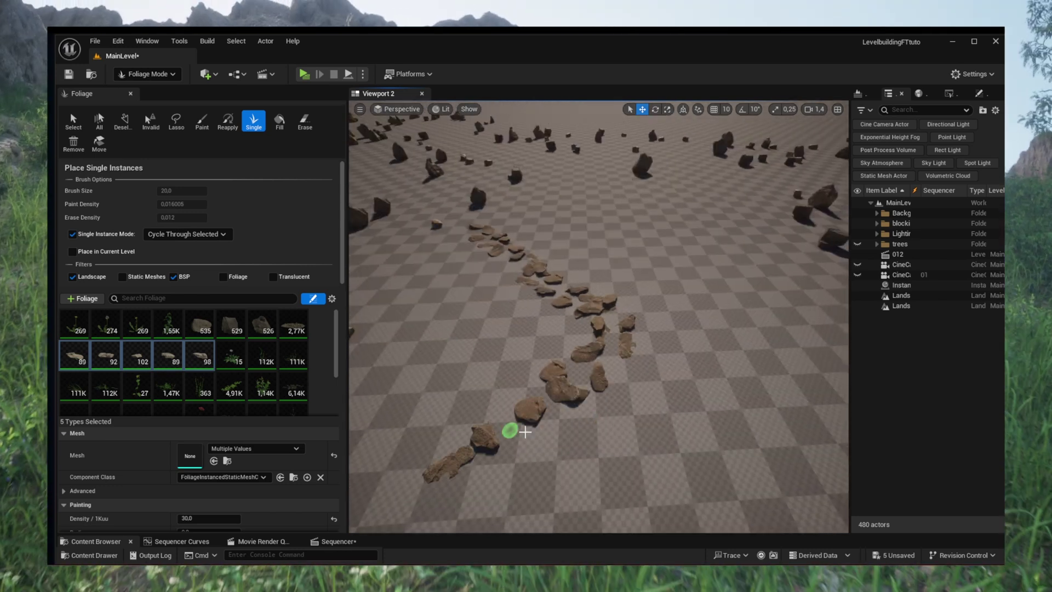
Select the four grass foliage types and paint them with the Paint tool around the scattered rocks.
scroll(165, 357, "down", 2)
left_click(110, 397)
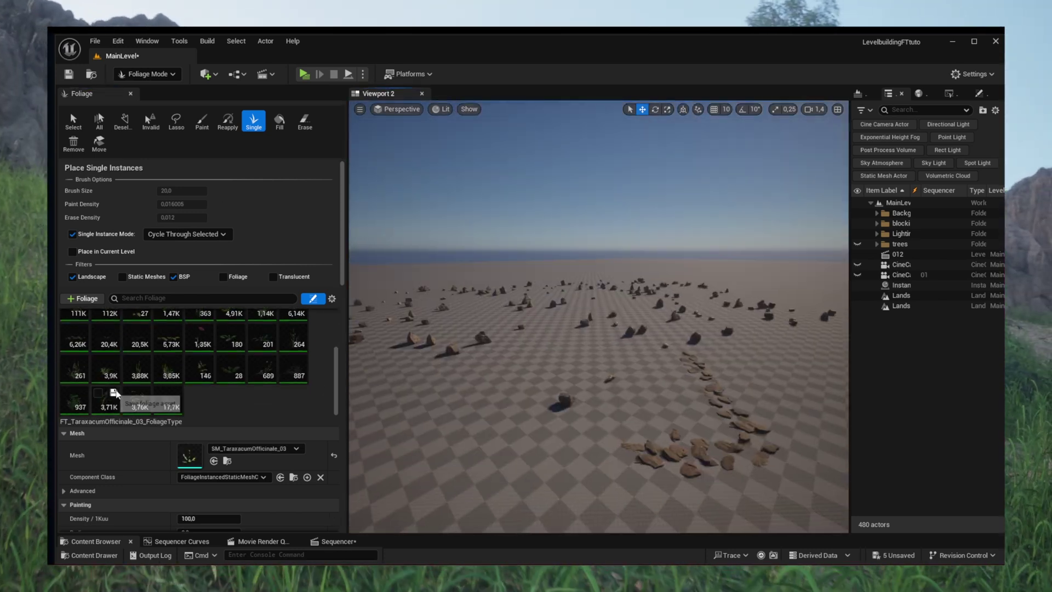
scroll(164, 356, "up", 2)
left_click(263, 355)
left_click(106, 387, "shift")
left_click(202, 119)
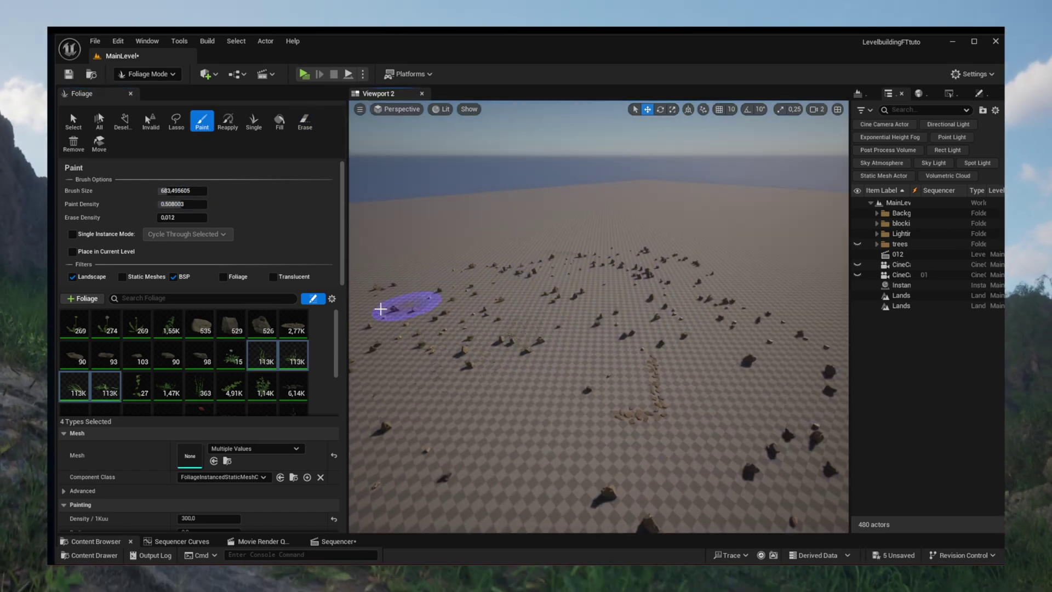
mouse_move(380, 309)
left_mouse_down()
mouse_move(728, 347)
mouse_move(700, 329)
mouse_move(677, 271)
left_mouse_up()
scroll(311, 445, "down", 3)
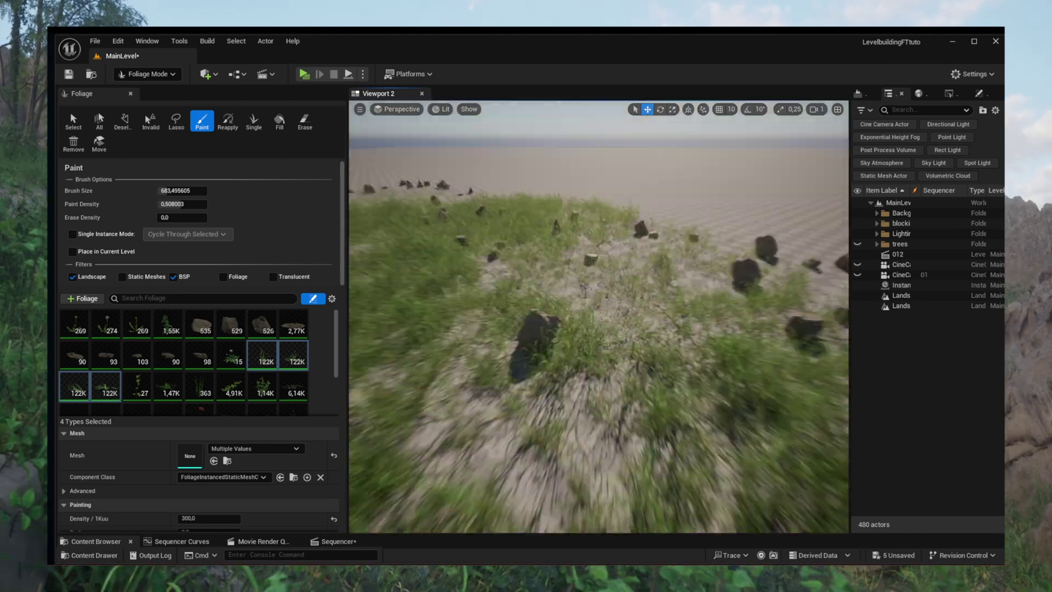
Select the sandstone rocky ground foliage type and set the paint density to 0.052004.
left_click(293, 324)
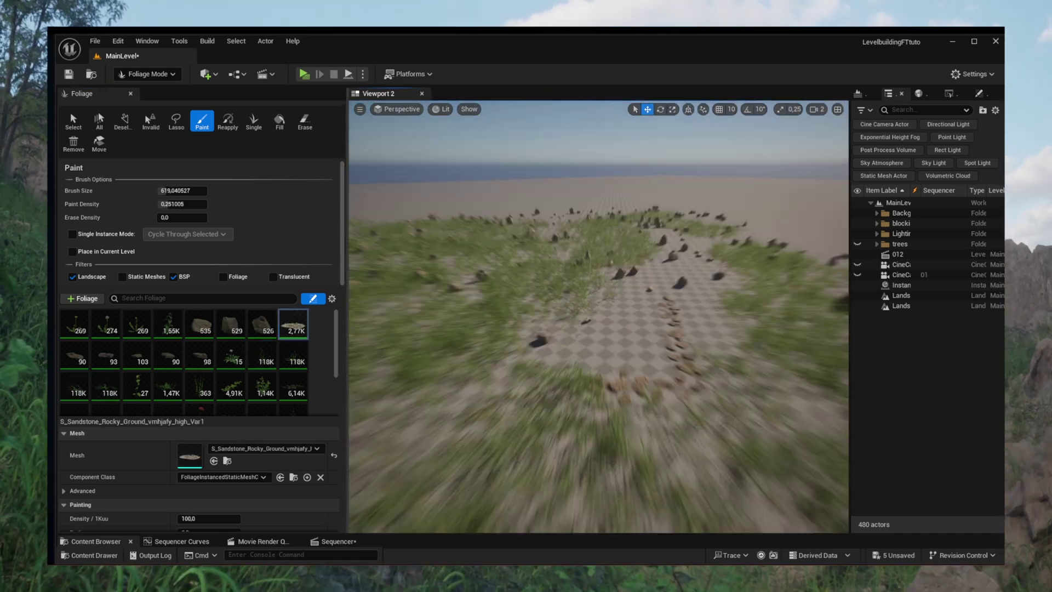
type("0,052004")
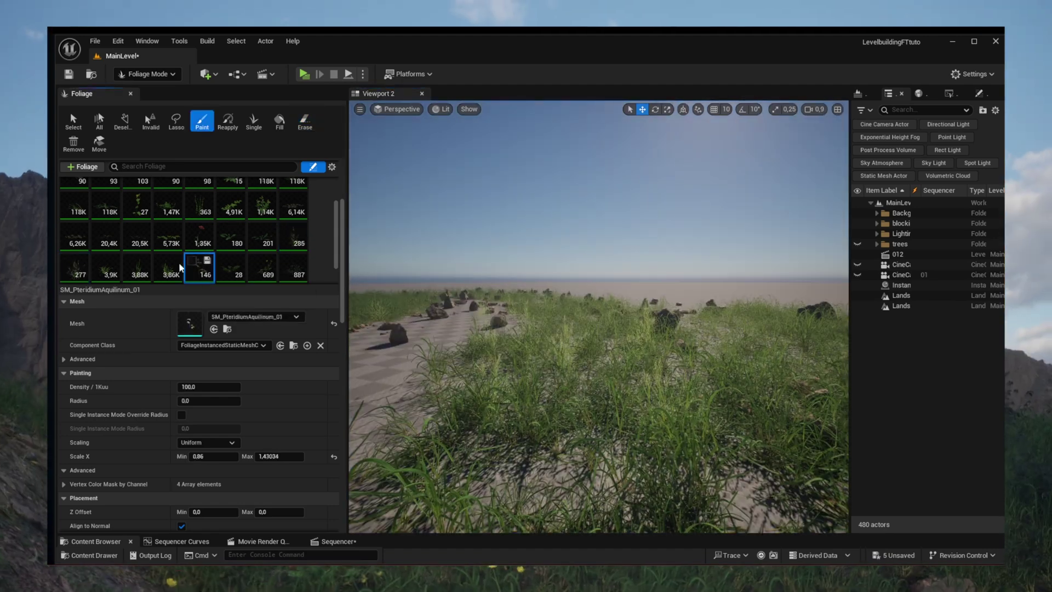
Select two leafy plant types from the lower part of the foliage palette and scatter them over the grass.
scroll(255, 246, "up", 1)
left_click(262, 241)
scroll(254, 246, "down", 2)
left_click(294, 237)
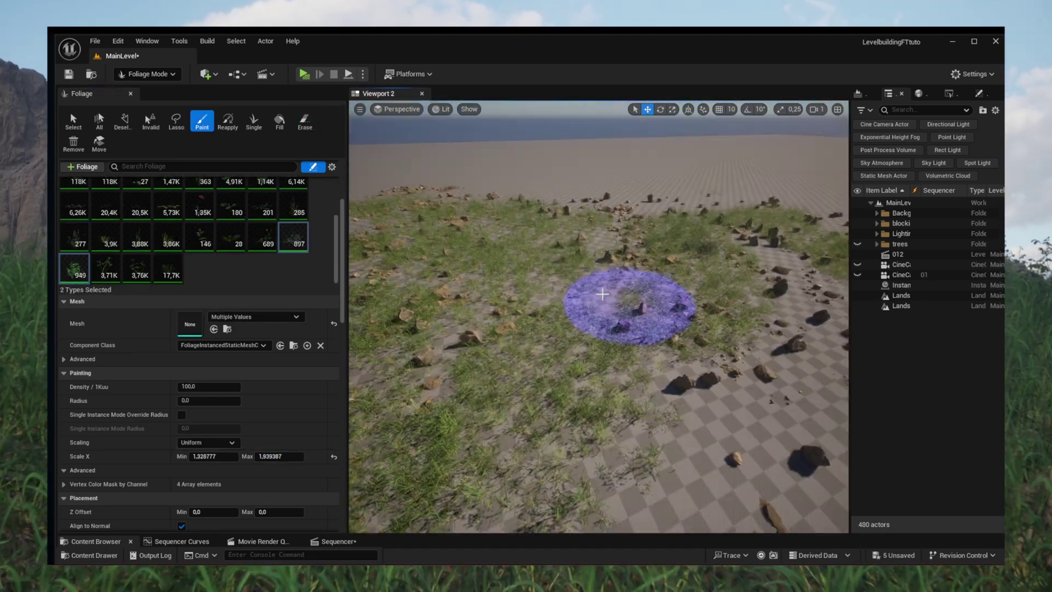
scroll(195, 231, "up", 5)
right_click_drag(507, 230, 506, 231)
Add Urtica Dioica, the three dandelion types and Bellis Perennis plants around the line of stones.
scroll(208, 406, "down", 4)
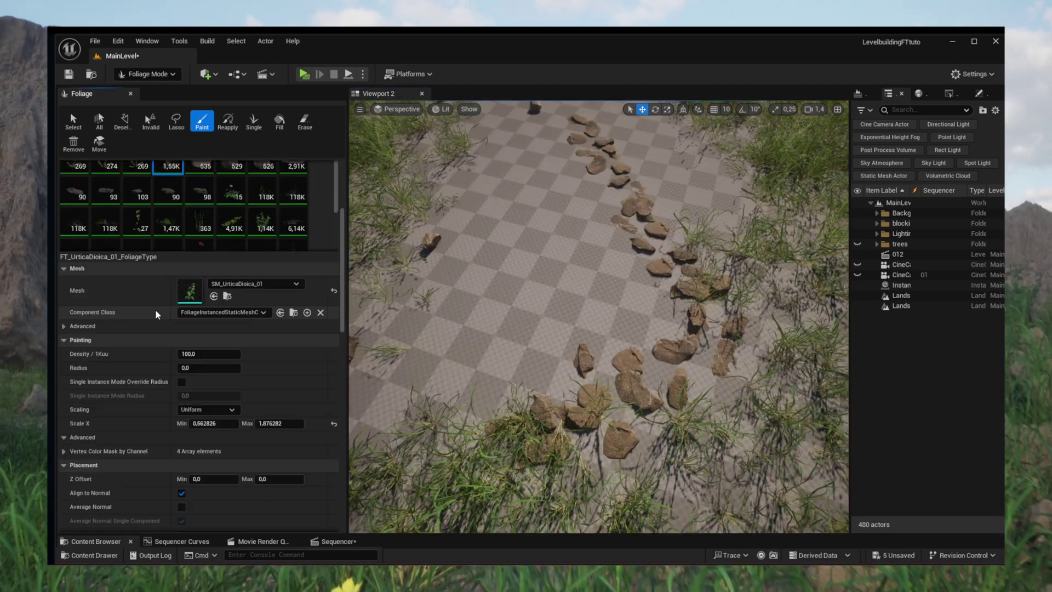
scroll(156, 309, "up", 5)
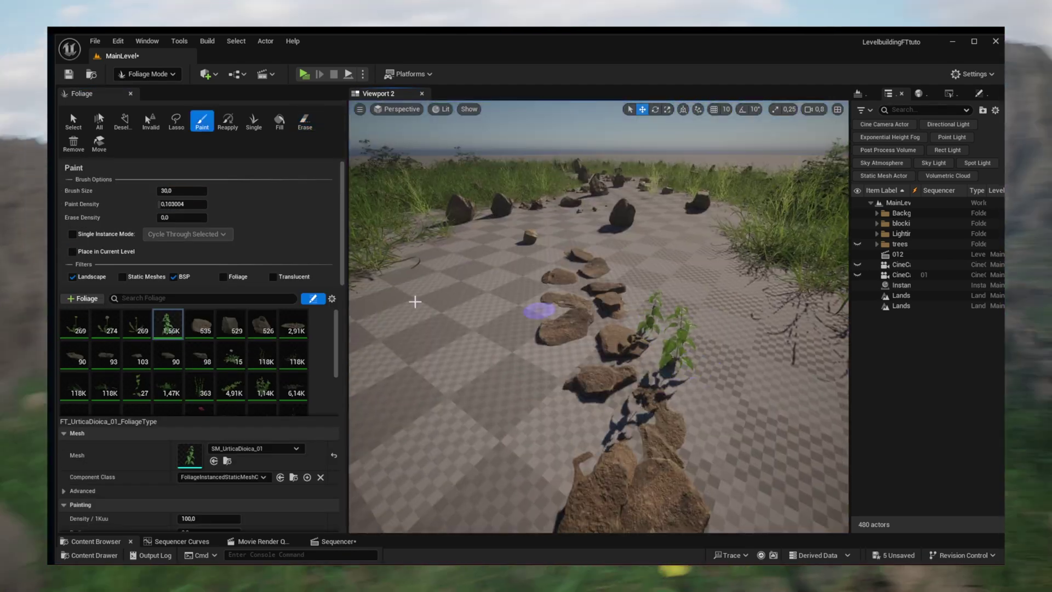
left_click(125, 338, "shift")
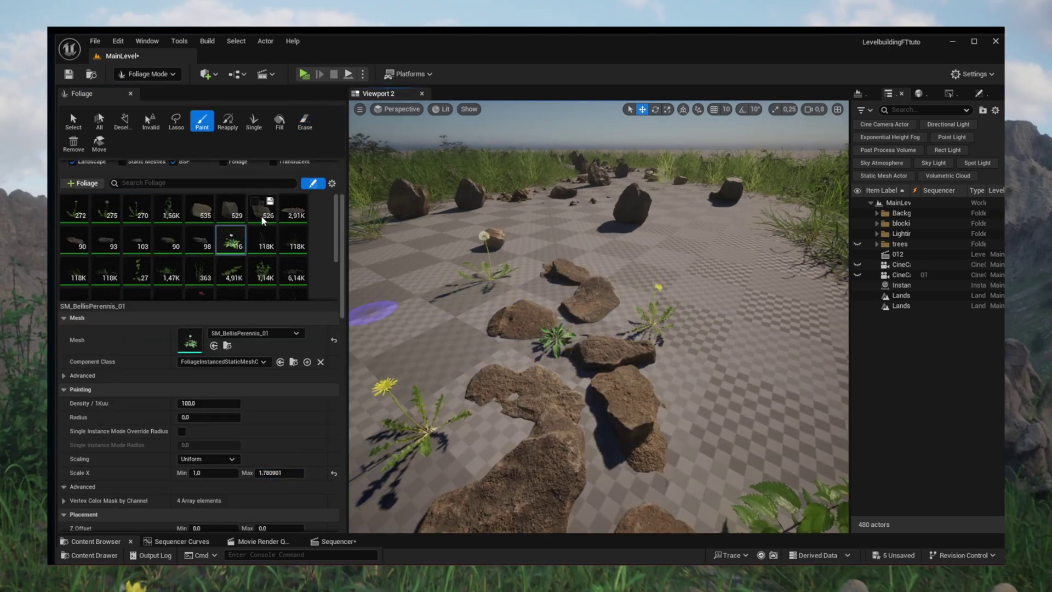
scroll(263, 220, "up", 4)
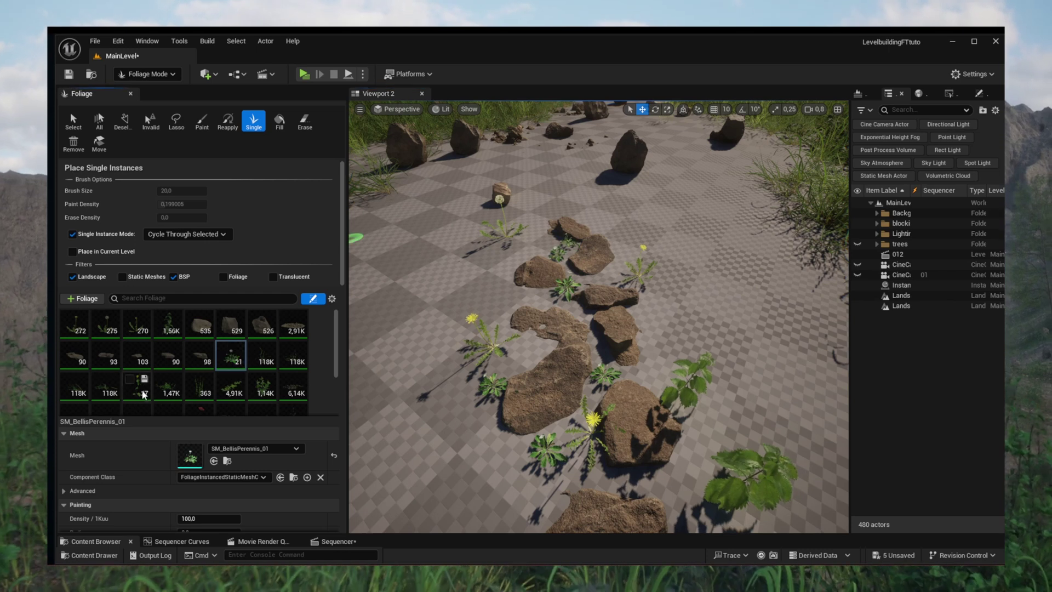
Paint Geum Urbanum and Glechoma Hederacea plants alongside the line of stones with the Paint tool.
scroll(144, 394, "down", 1)
left_click(231, 377)
left_click(203, 120)
mouse_move(618, 404)
left_mouse_down()
mouse_move(544, 425)
mouse_move(508, 362)
left_mouse_up()
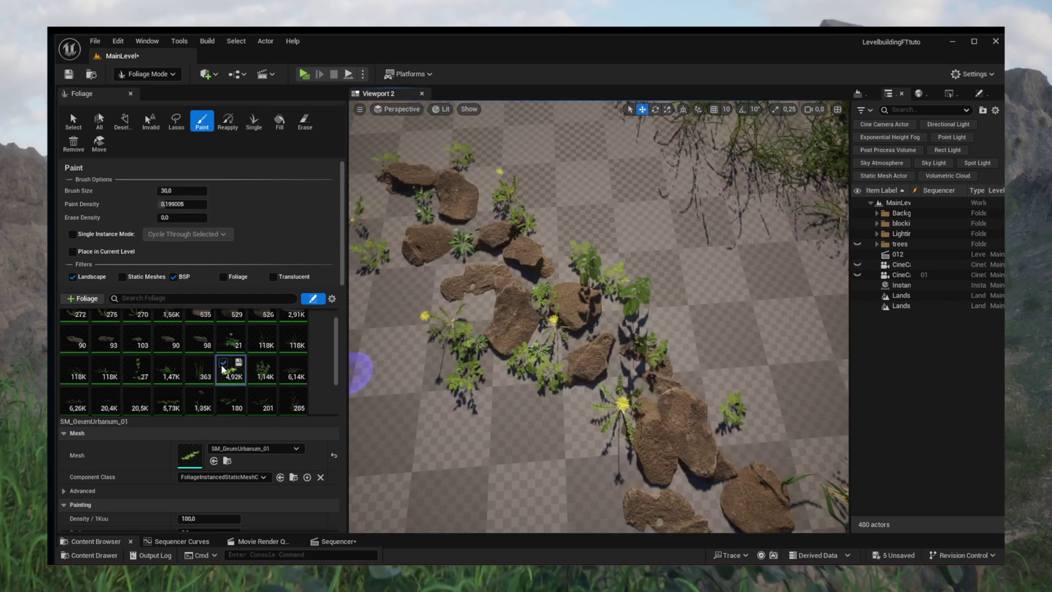
left_click(263, 373)
left_click_drag(553, 433, 548, 451)
left_click_drag(548, 451, 510, 460)
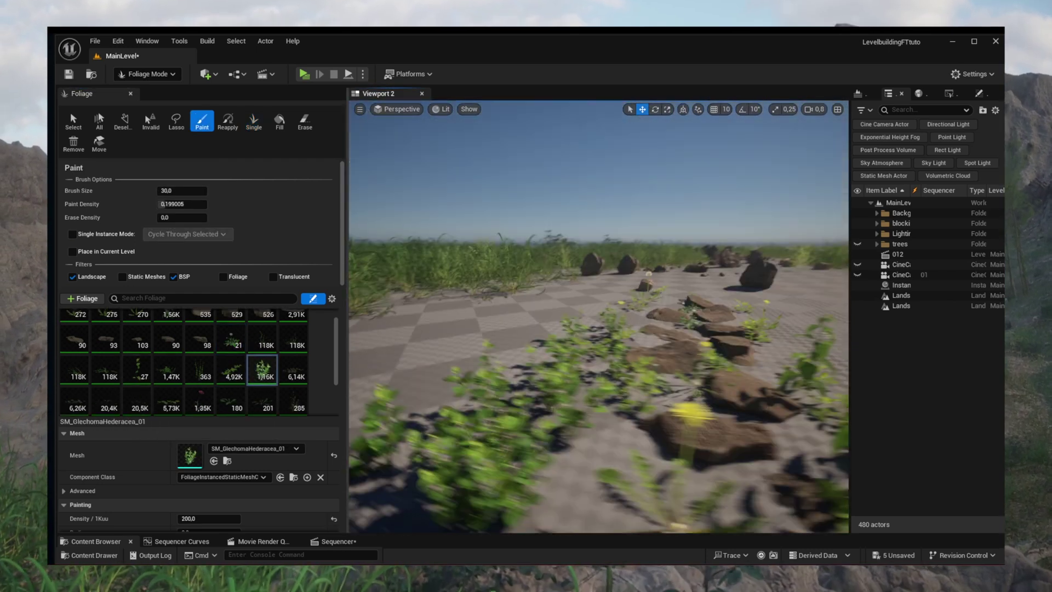
Paint three adjacent grass types from the lower palette among the stones, using paint density 0.748004 and brush size 20.
left_click(171, 398)
scroll(165, 379, "down", 2)
left_click_drag(205, 202, 219, 202)
left_click(674, 373)
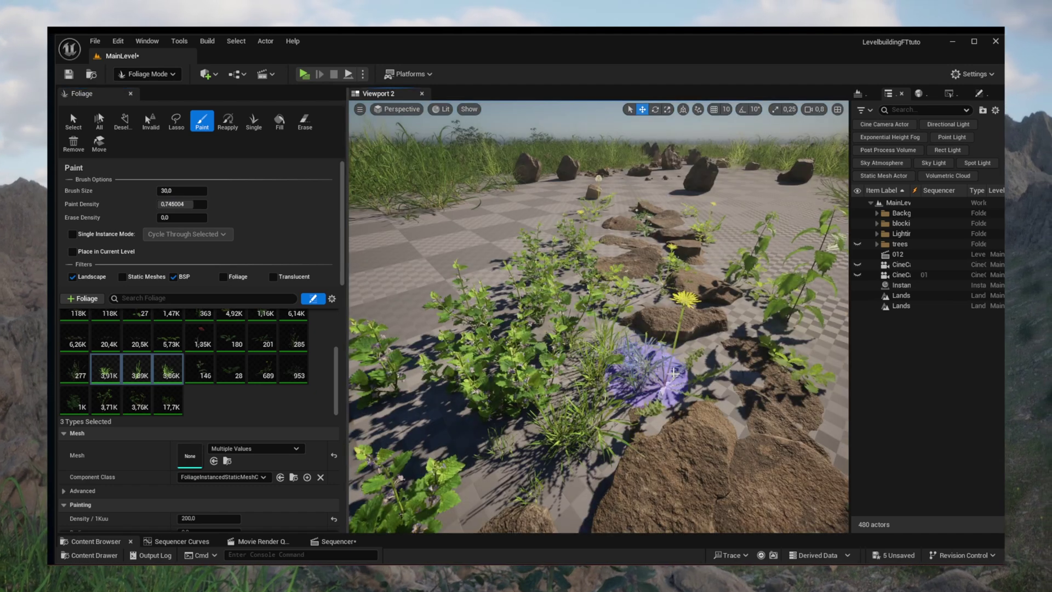
key("Return")
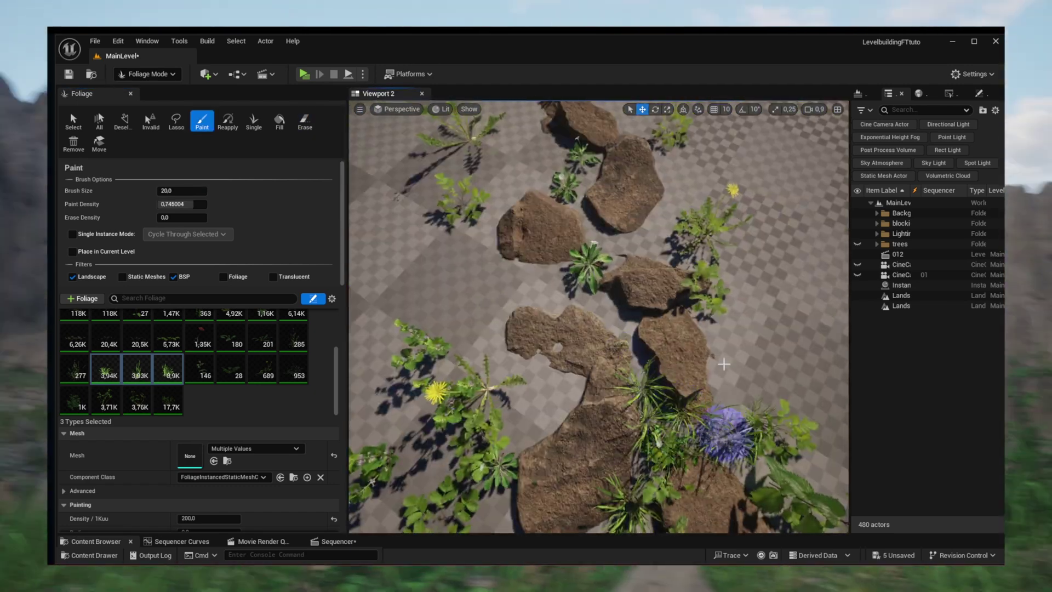
left_click_drag(550, 191, 564, 281)
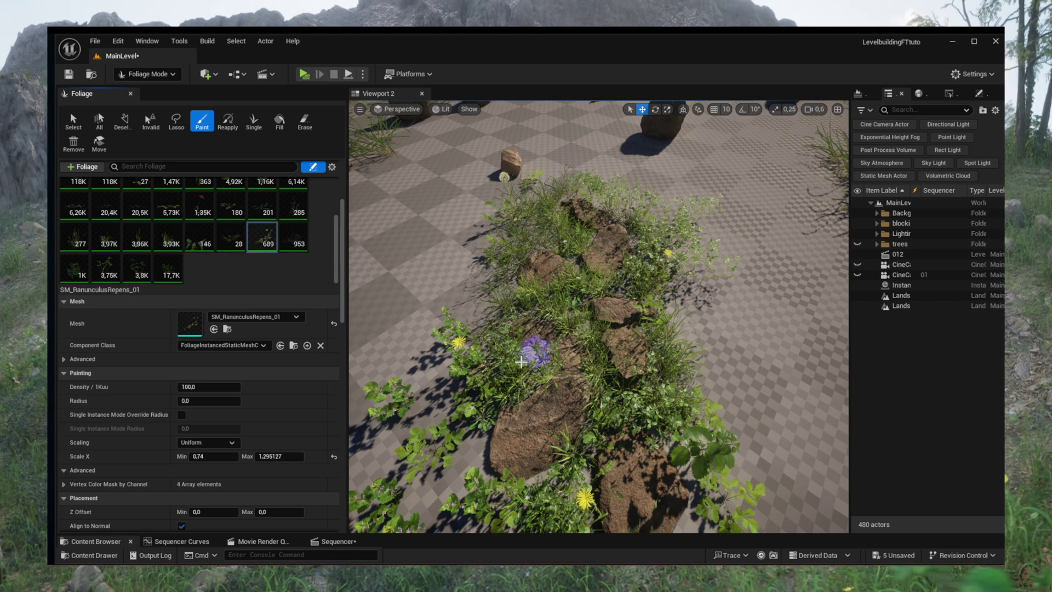
Select the two adjacent small plant types used around 200 times each and add them among the stones.
scroll(236, 241, "up", 2)
left_click(262, 255)
left_click(231, 255, "ctrl")
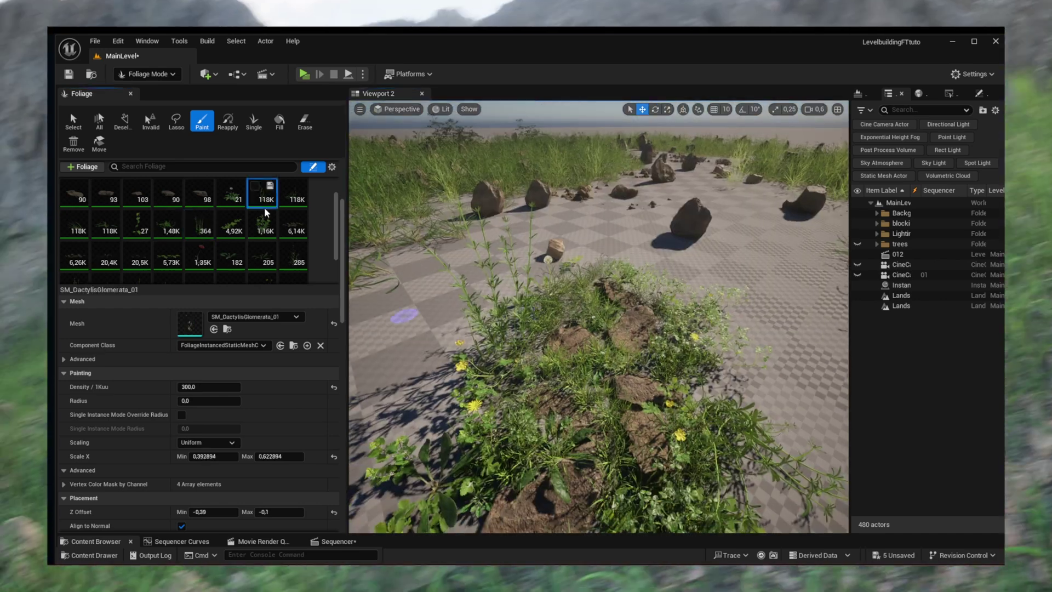
Paint the two ground-cover types used about 20K times and the three short grass types around the stones.
left_click(109, 255)
left_click(140, 255, "ctrl")
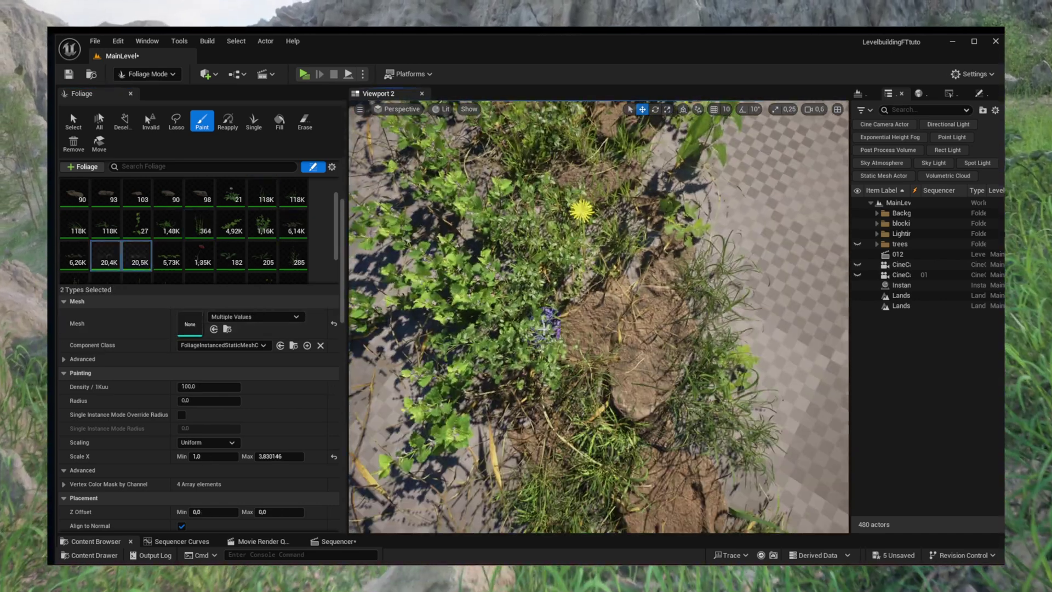
scroll(186, 257, "down", 2)
left_click(168, 268)
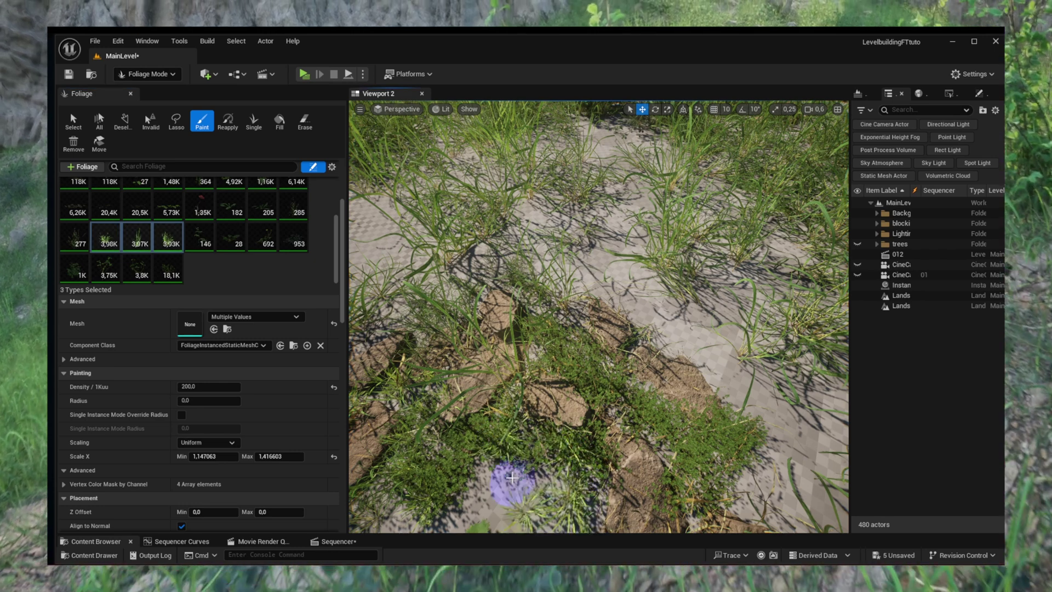
Paint three Dactylis Glomerata grass types over the bare ground around the stones with brush size 103.165039 and paint density 0.372009.
scroll(187, 231, "up", 2)
left_click(293, 192)
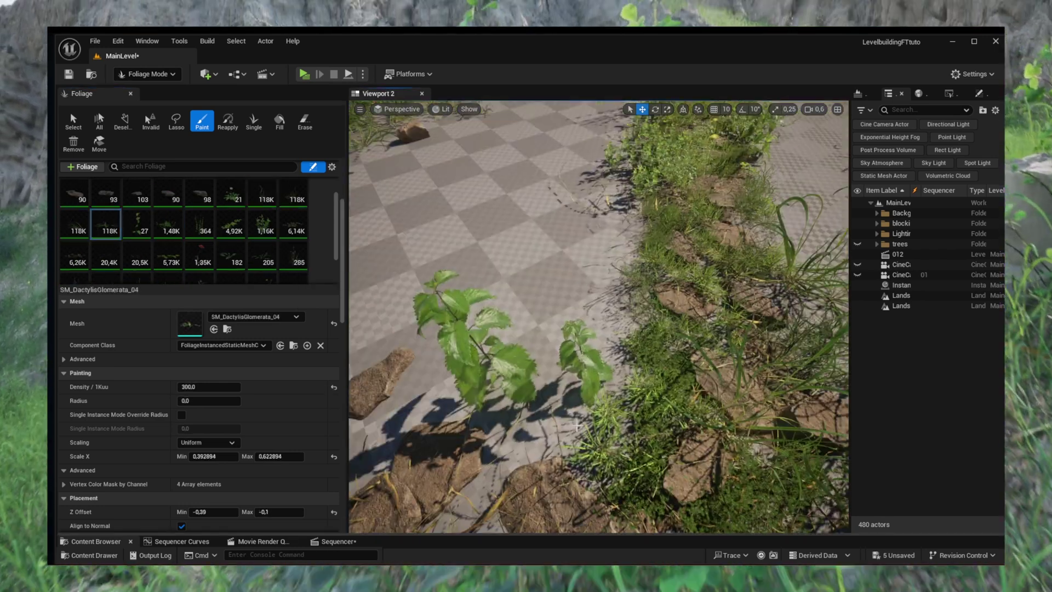
left_click(74, 225, "ctrl")
left_click(105, 224, "ctrl")
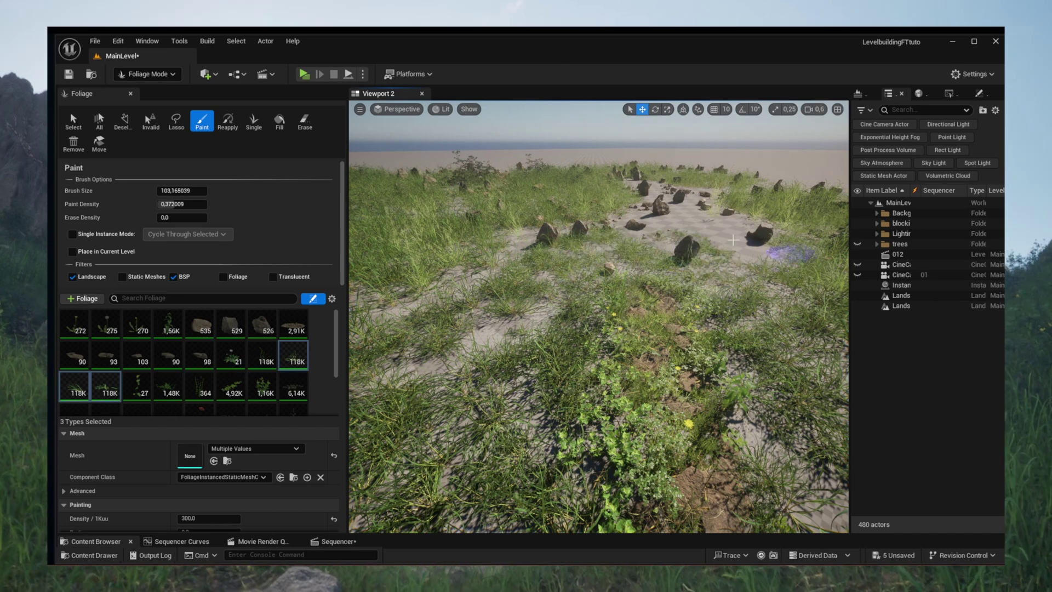
Scatter Papaver Rhoeas flowers over the grass and select the Urtica Dioica foliage type.
scroll(214, 404, "down", 1)
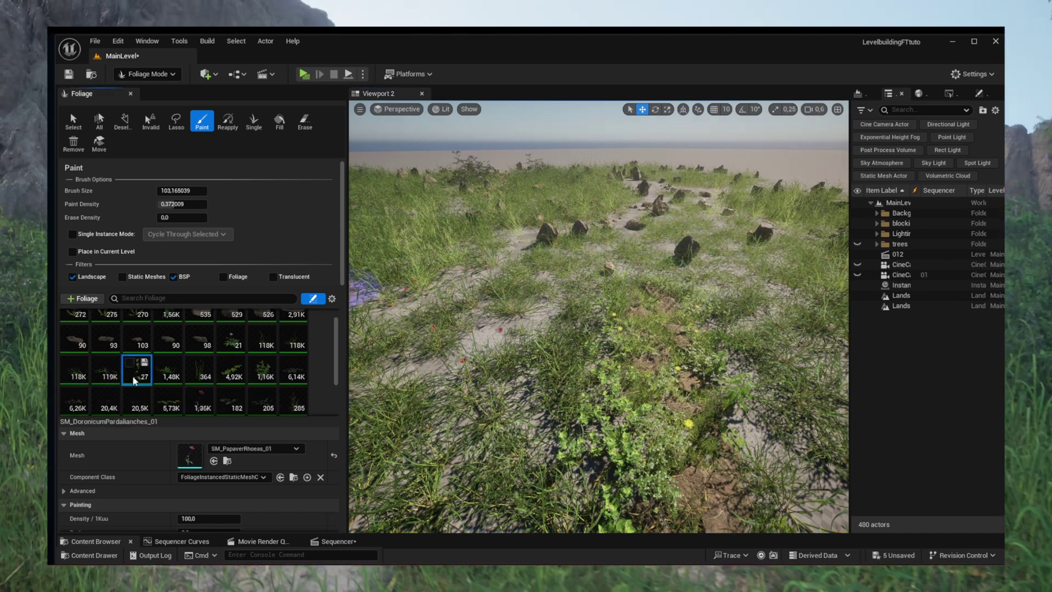
scroll(160, 328, "up", 1)
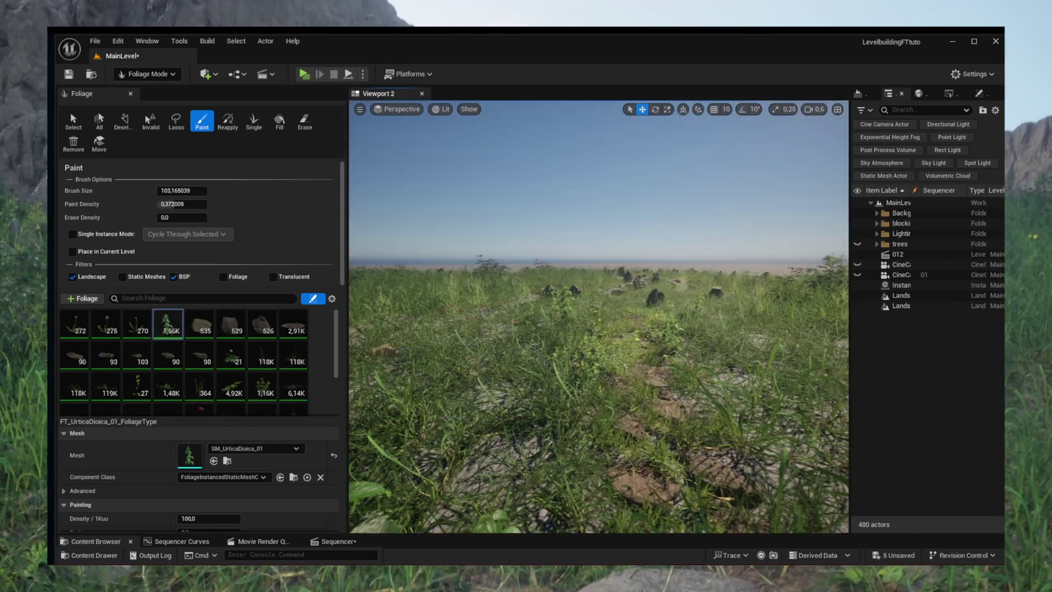